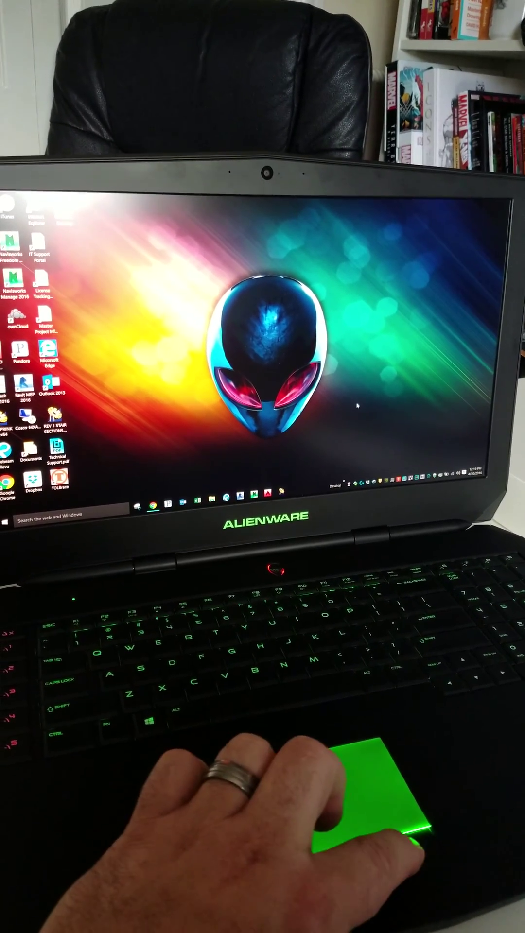
# Step: Choose the green Alienware alien picture as the laptop wallpaper from Personalize's Background page
pyautogui.rightClick(359, 423)
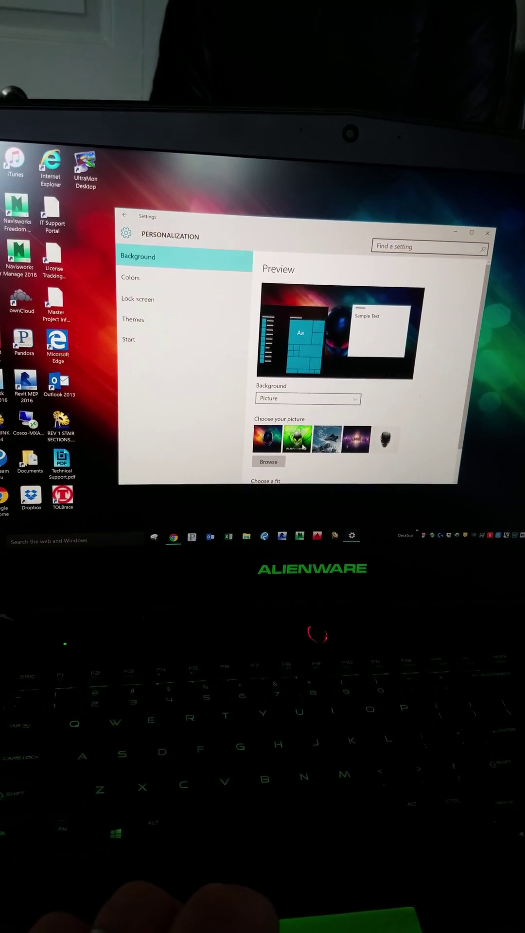
pyautogui.click(298, 441)
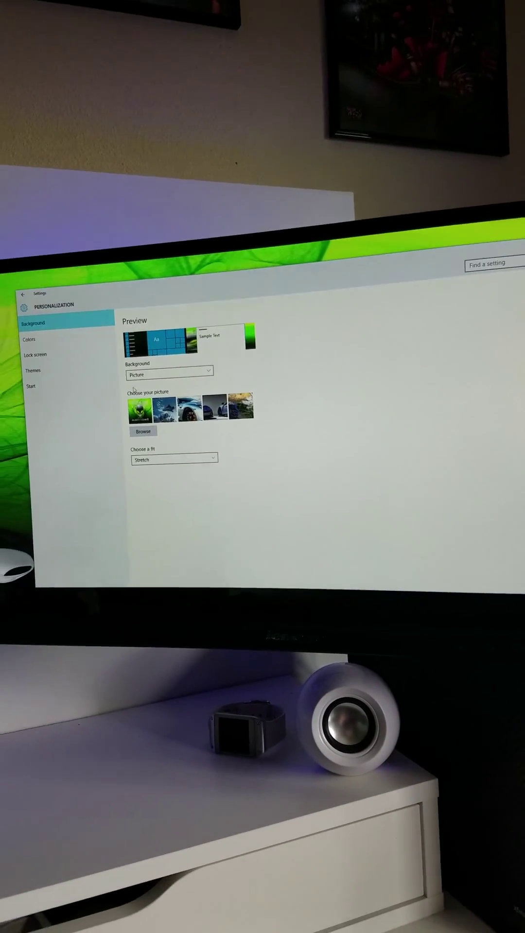
# Step: Choose the dark car picture as the desktop PC's background, replacing the green alien
pyautogui.click(230, 399)
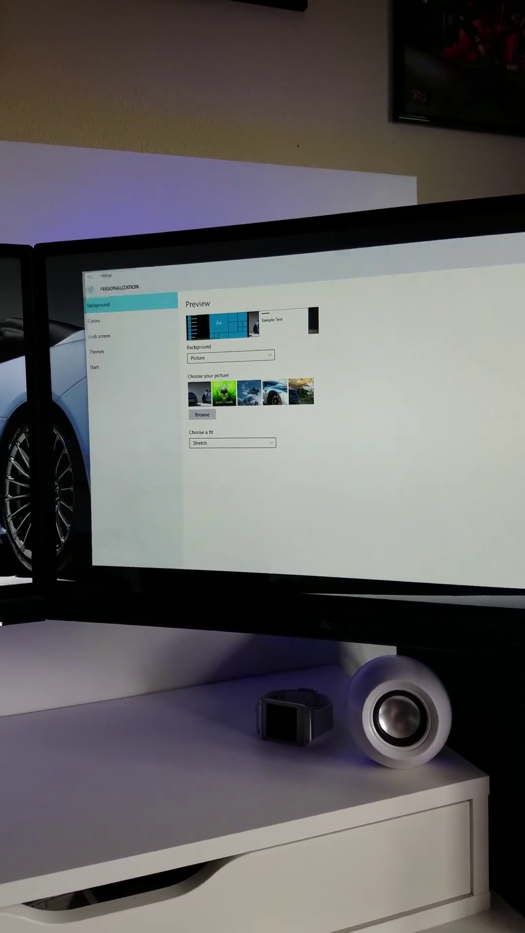